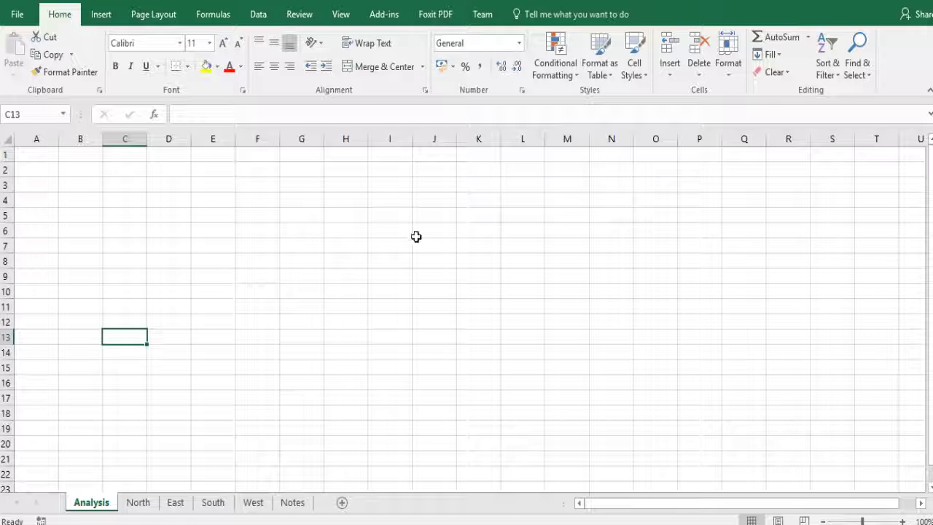
- Enable the Developer tab in the ribbon customization options and display its commands
left_click(16, 16)
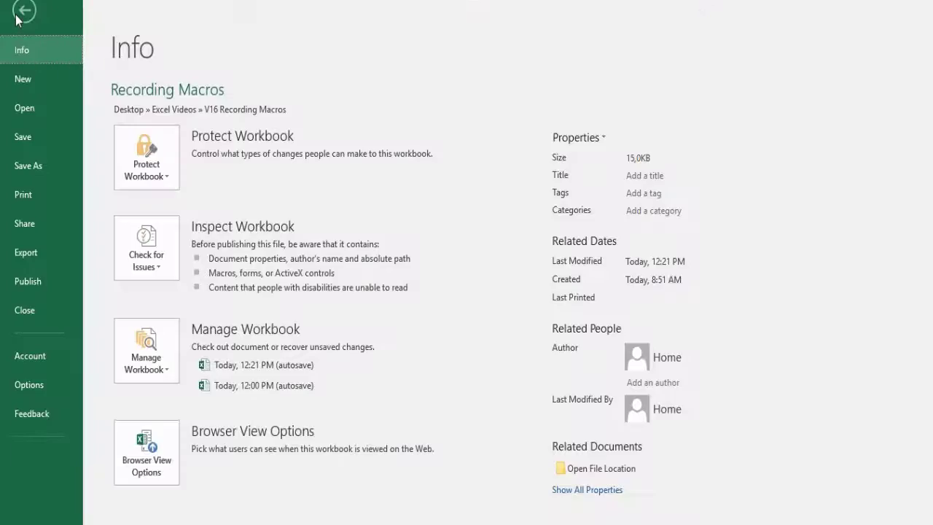
left_click(44, 383)
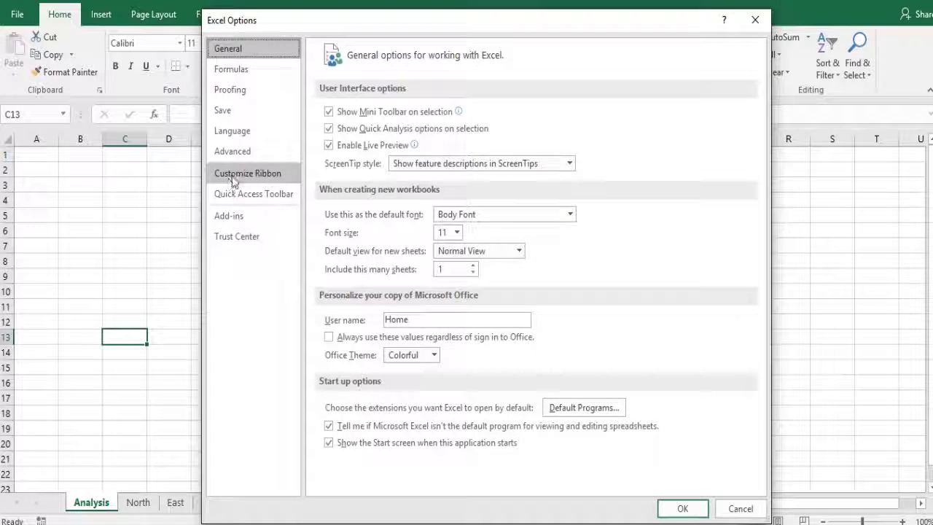
left_click(239, 175)
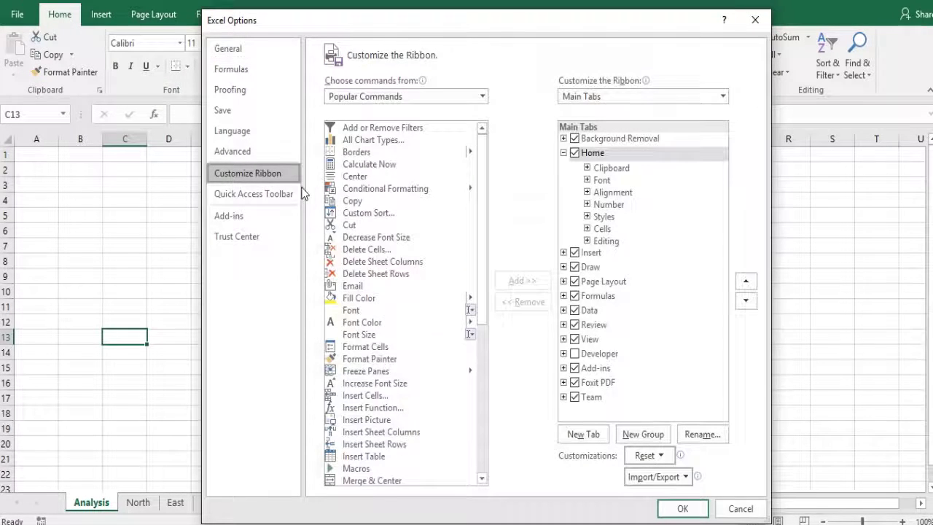
left_click(575, 355)
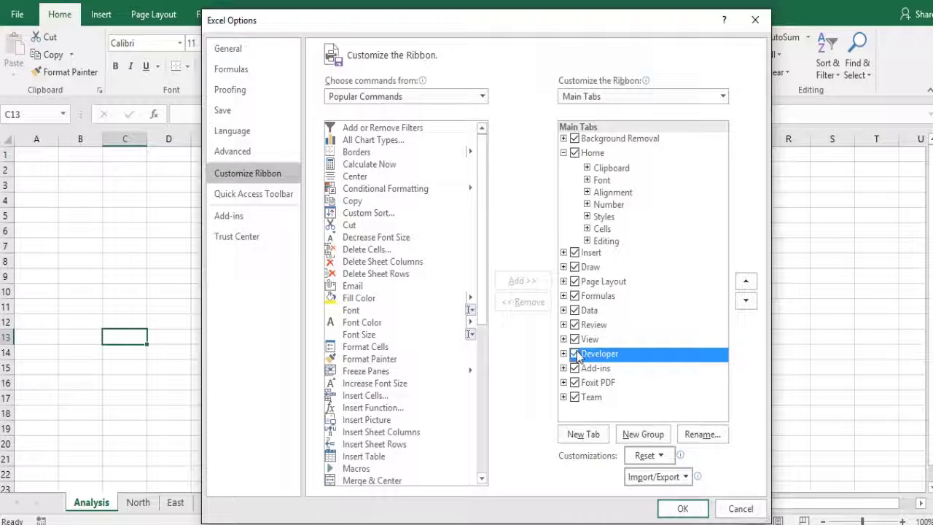
left_click(685, 509)
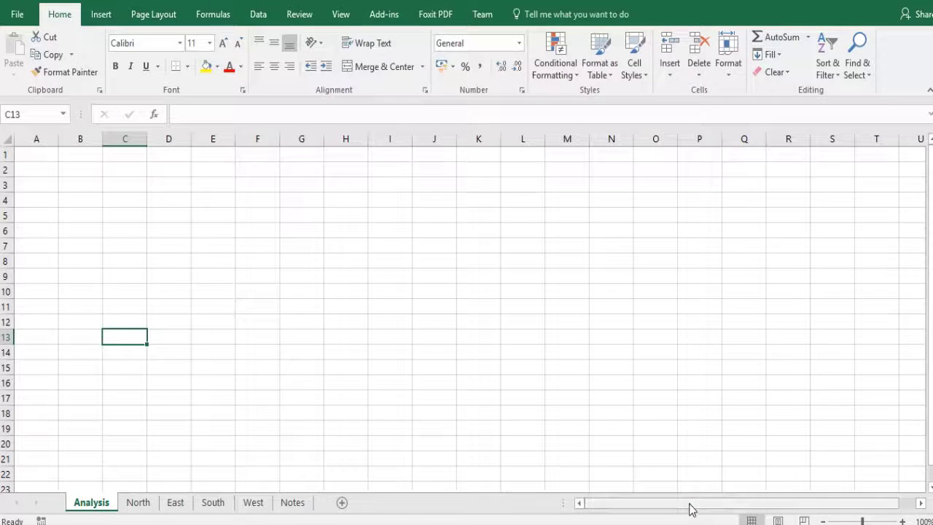
left_click(387, 15)
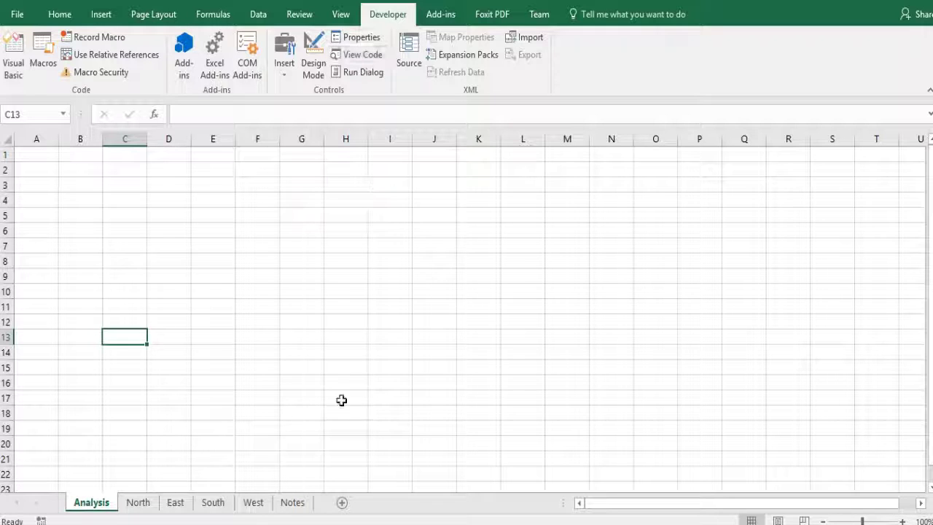
- Review the Notes sheet and the North, East, South and West sales sheets, ending on the Analysis sheet
left_click(292, 502)
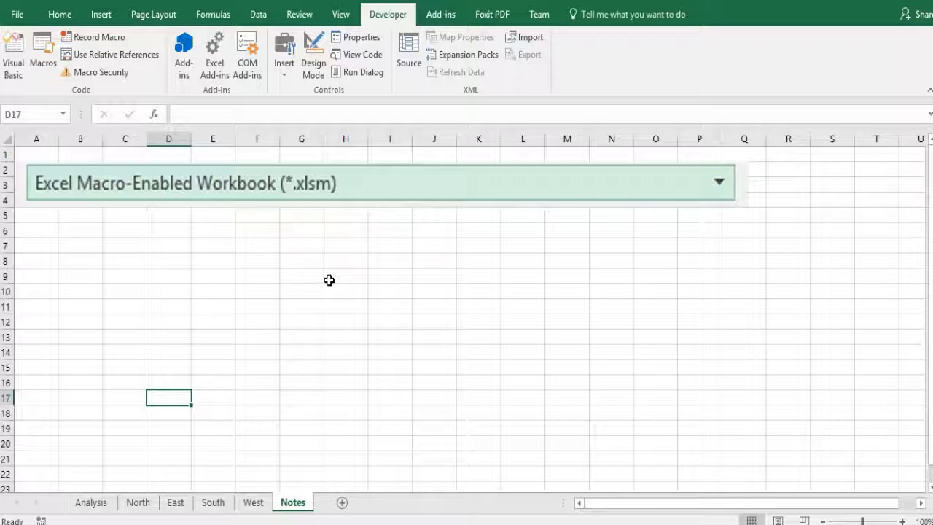
left_click(138, 505)
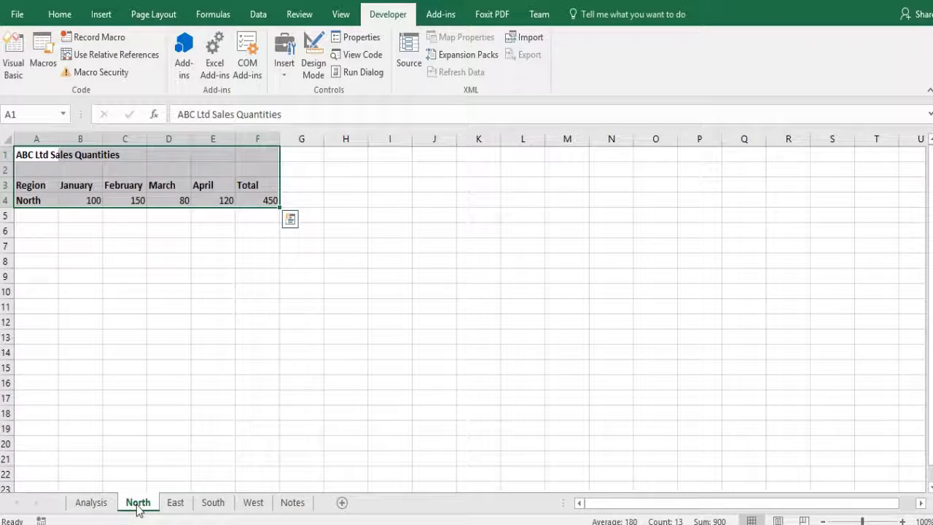
left_click(177, 503)
left_click(215, 505)
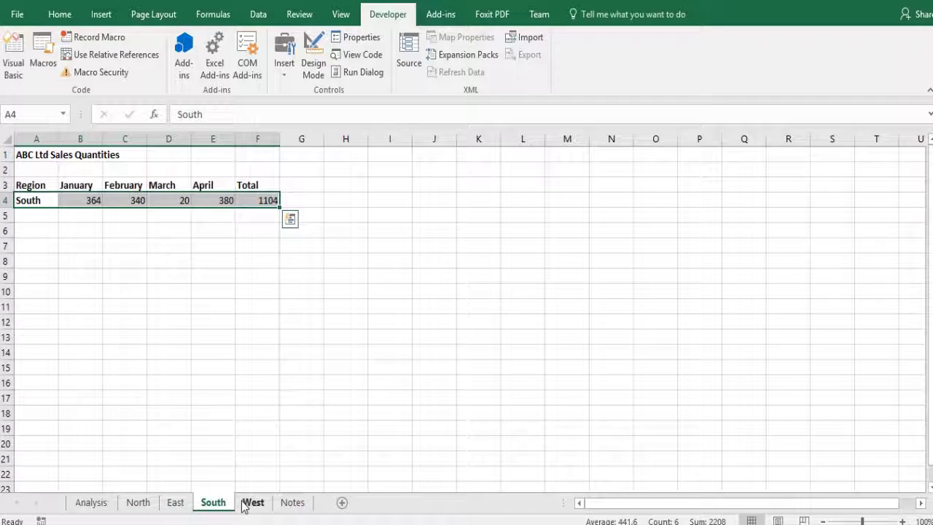
left_click(252, 505)
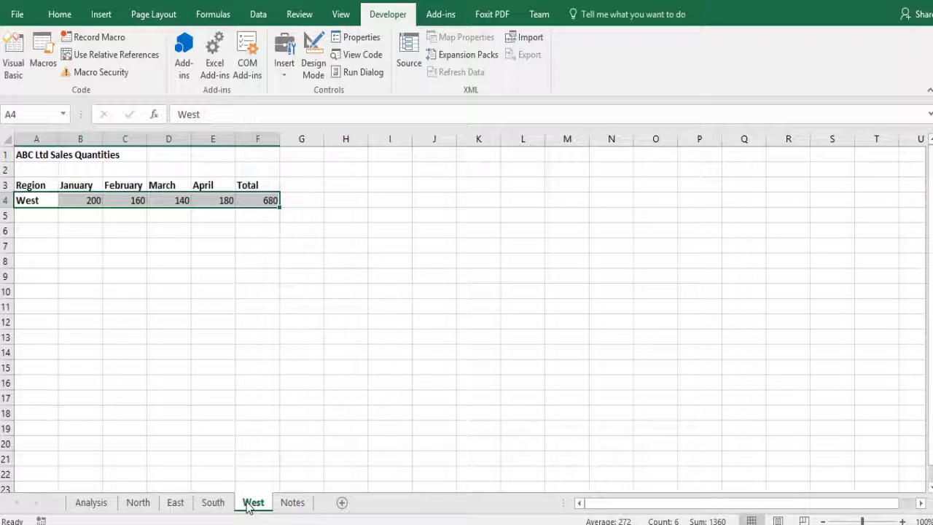
left_click(87, 503)
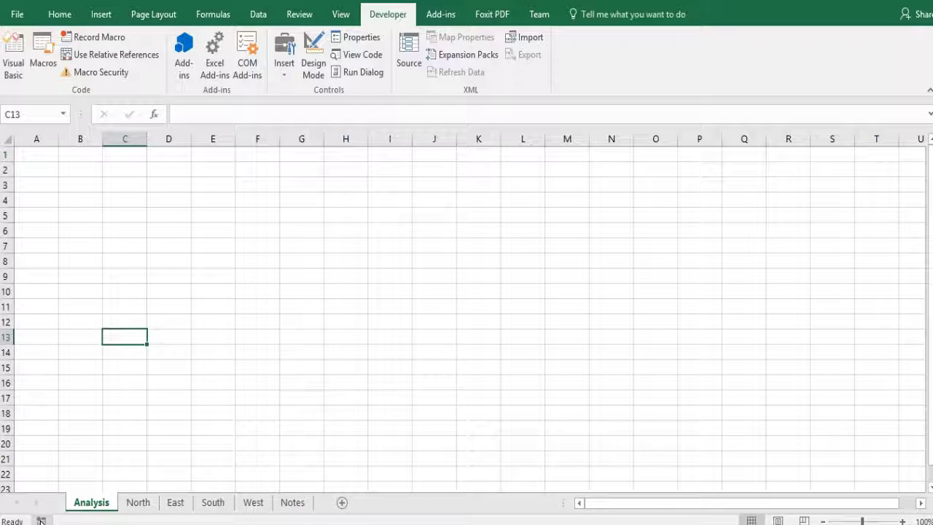
- Start recording a macro named Sales_By_Region, stored in This Workbook, with the description "Sales by region"
left_click(115, 44)
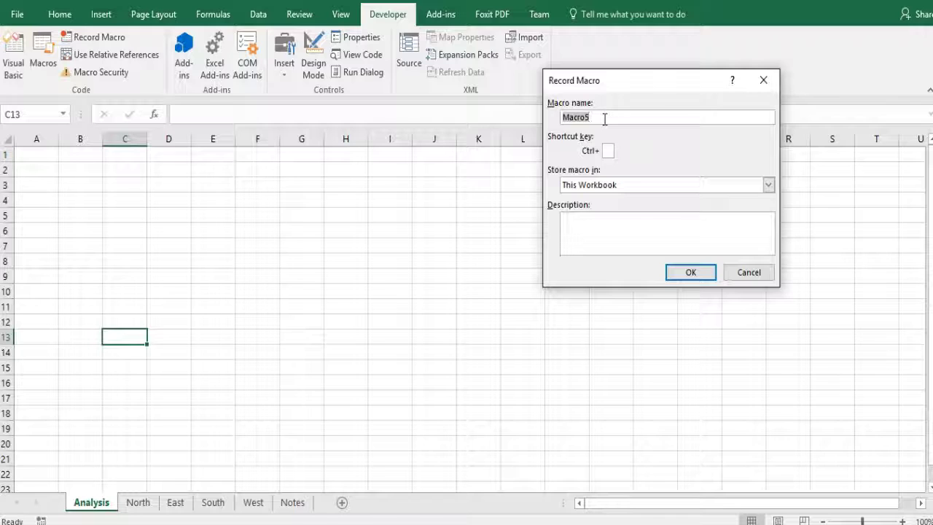
type("Sales_By_R")
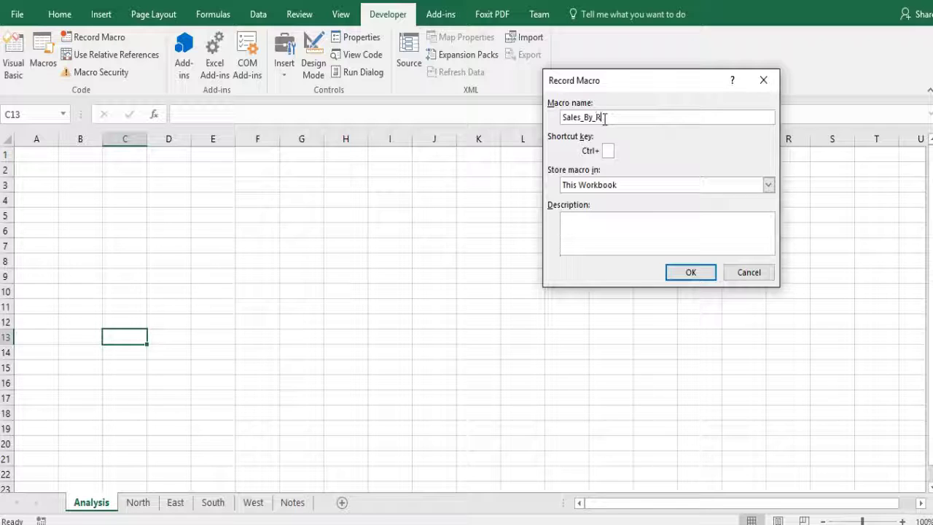
type("egion")
left_click(607, 152)
left_click(641, 185)
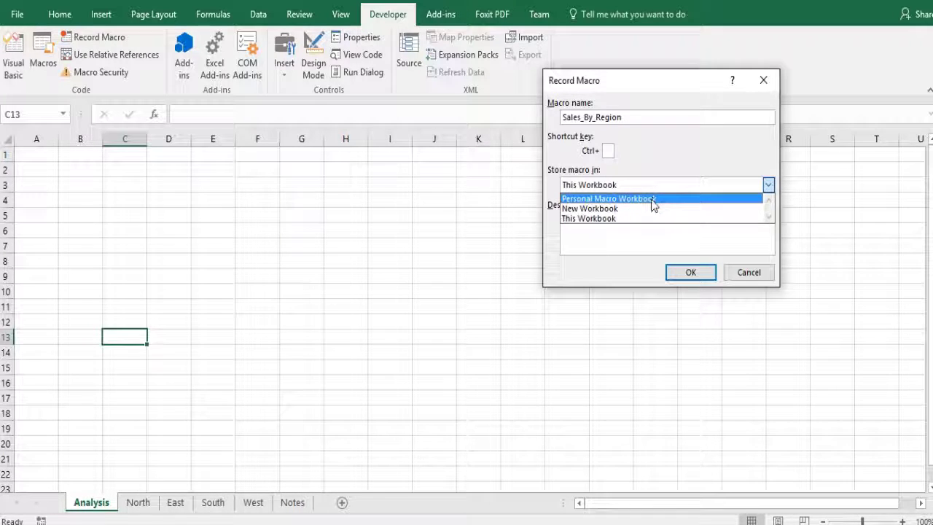
left_click(620, 217)
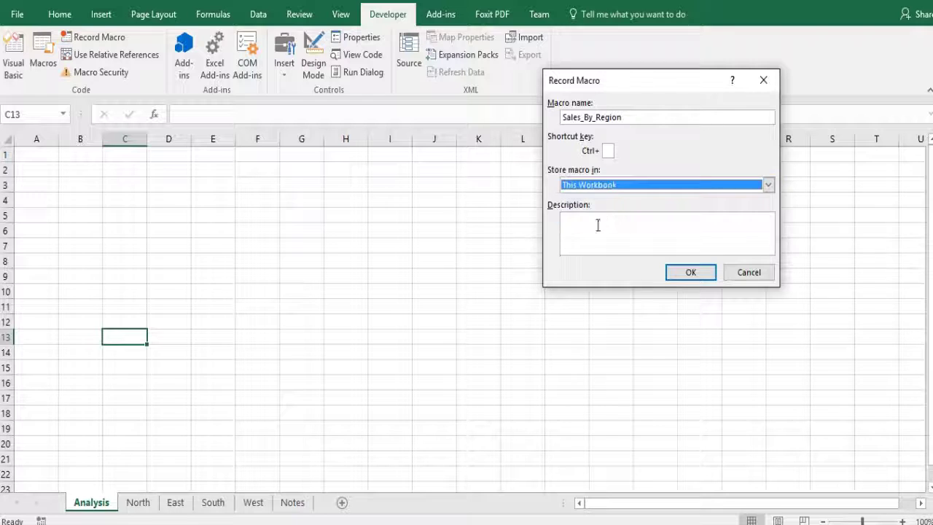
left_click(594, 226)
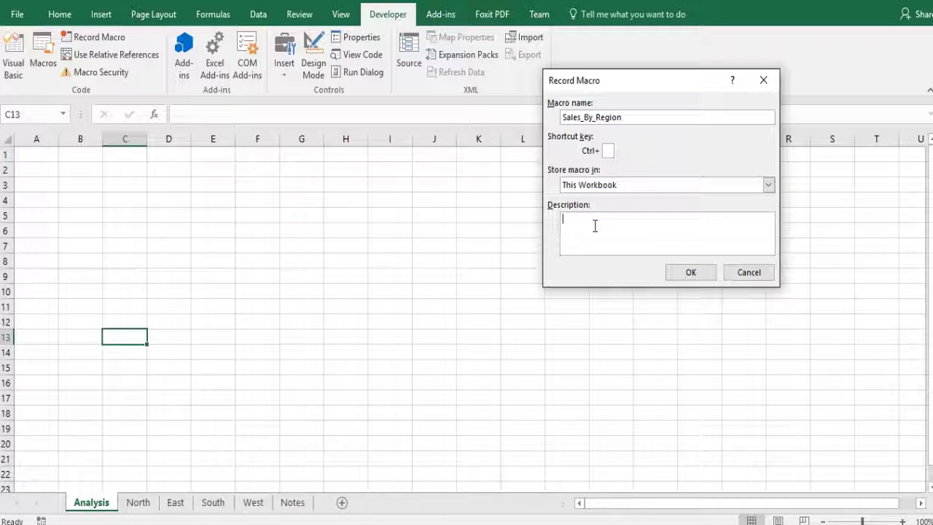
type("Sales by region")
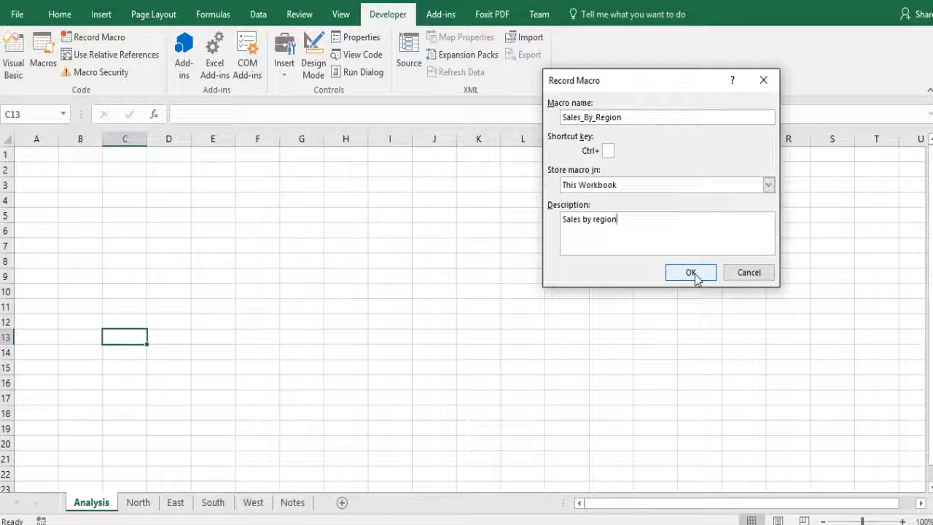
left_click(695, 274)
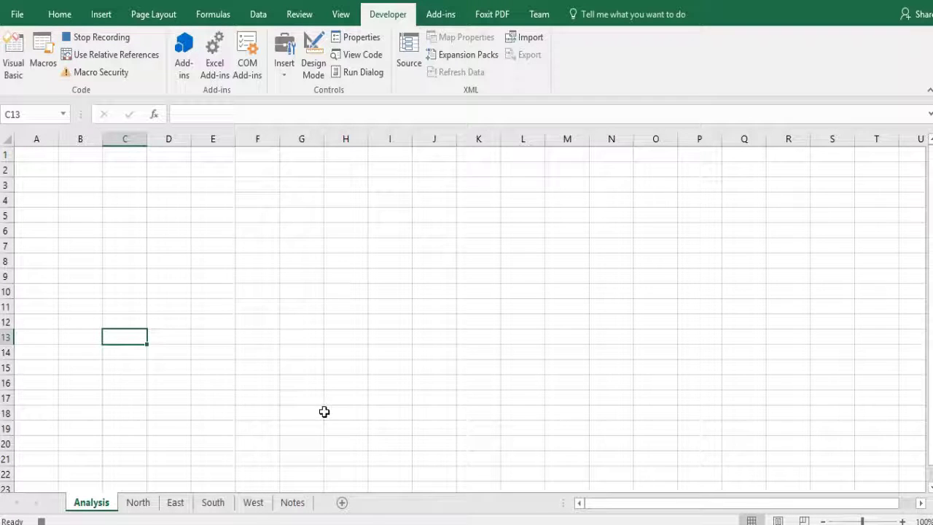
- Copy the title, headers and North row (A1:F4) from the North sheet into the Analysis sheet at A1
left_click(138, 502)
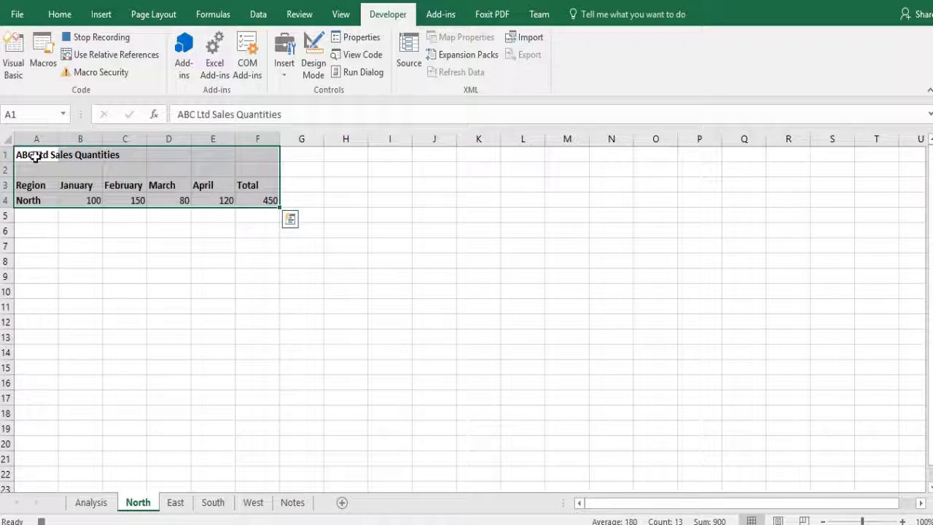
key("ctrl+c")
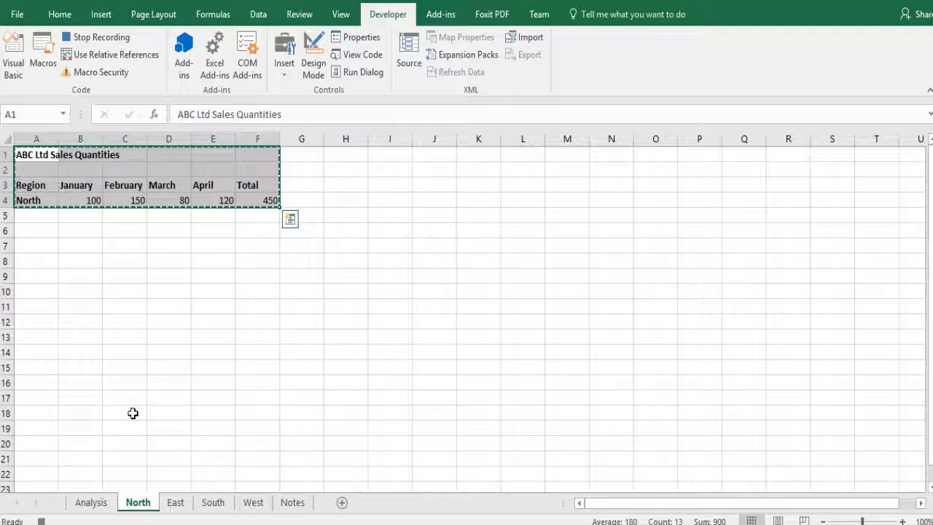
left_click(91, 502)
left_click(33, 162)
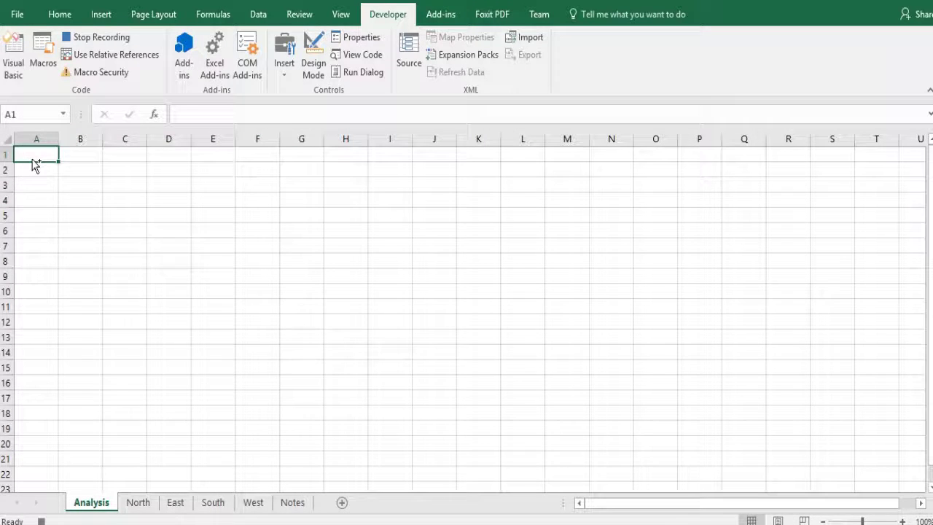
key("ctrl+v")
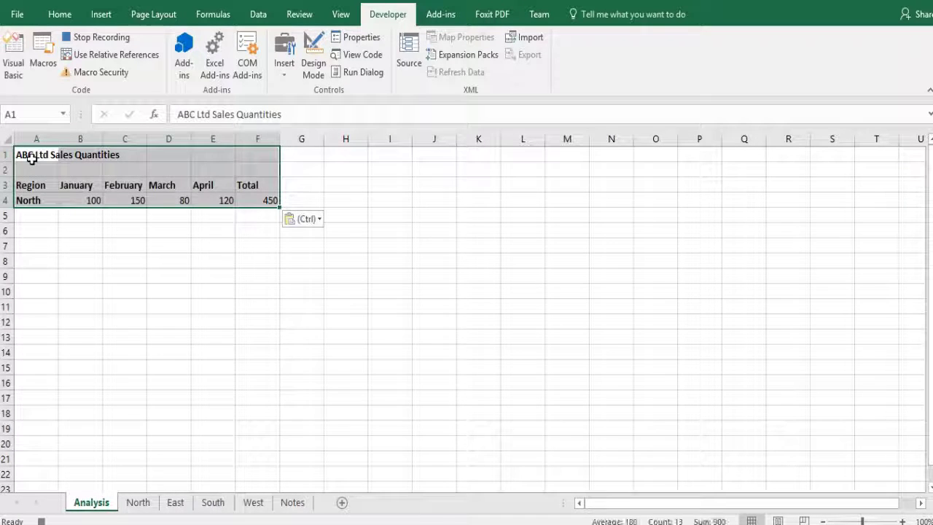
- Copy the East sales row from the East sheet into the Analysis sheet at A5
left_click(174, 504)
key("ctrl+c")
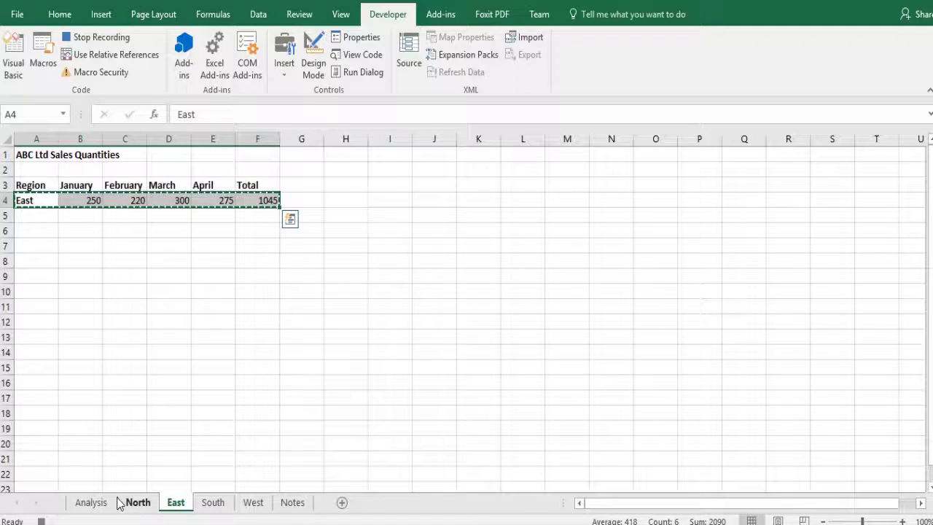
left_click(93, 503)
left_click(31, 217)
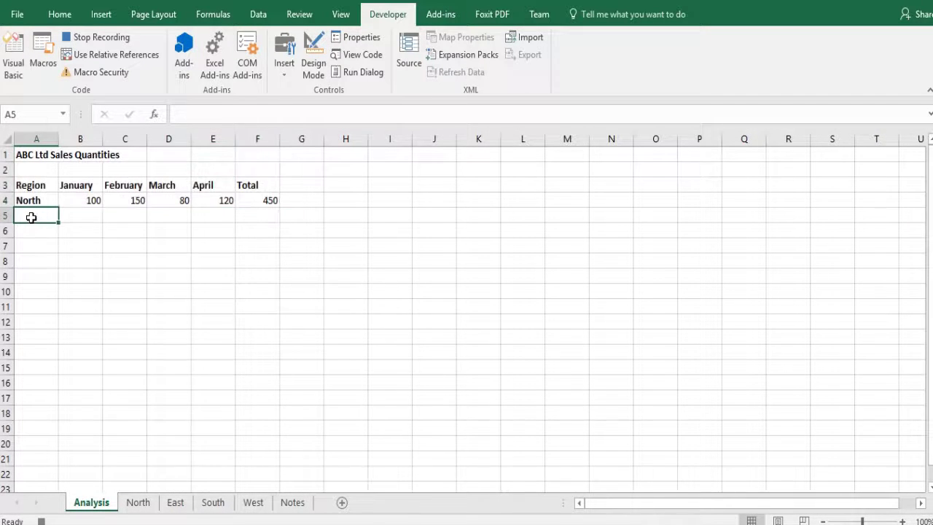
key("ctrl+v")
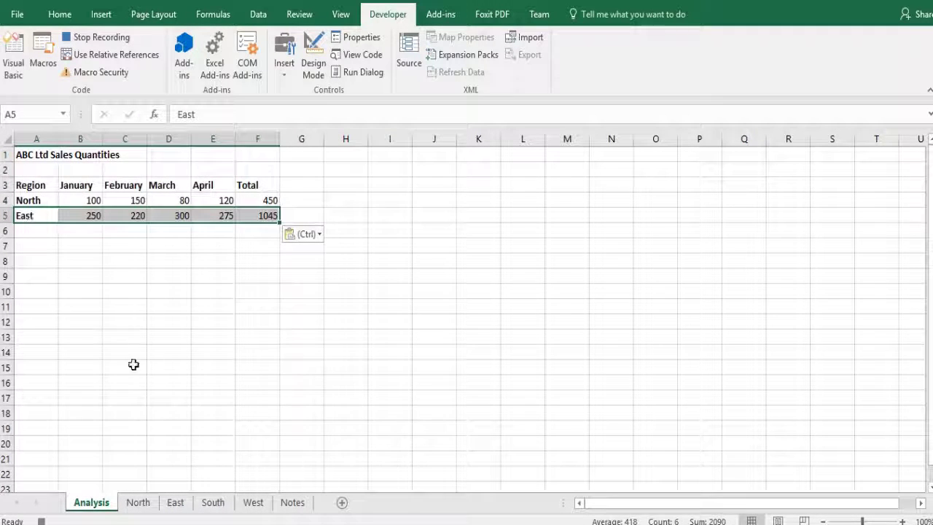
- Copy the South sales row from the South sheet into the Analysis sheet at A6
left_click(213, 502)
key("ctrl+c")
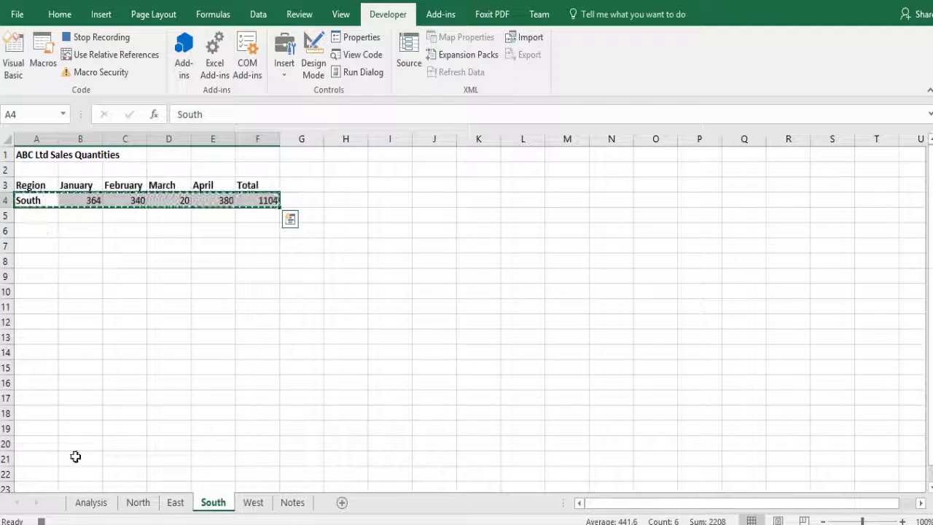
left_click(90, 502)
left_click(24, 230)
key("ctrl+v")
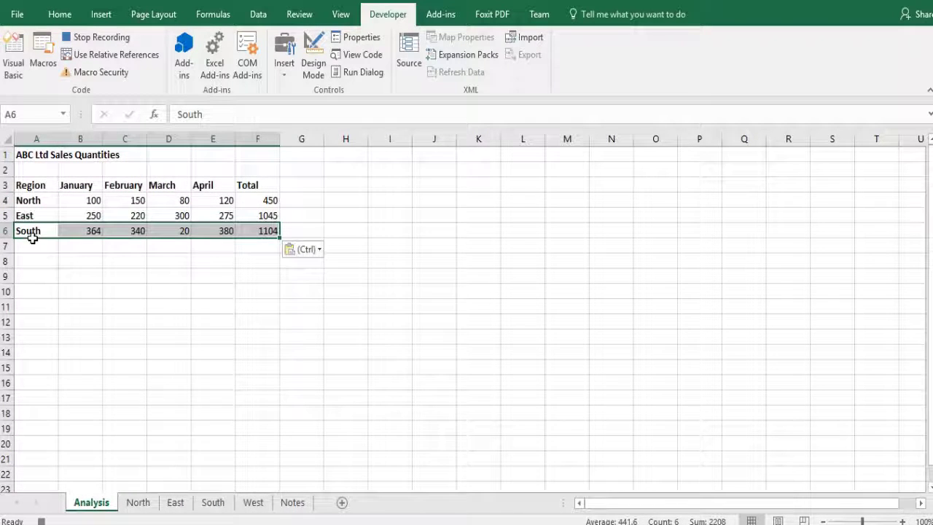
- Copy the West sales row from the West sheet into the Analysis sheet at A7
left_click(253, 503)
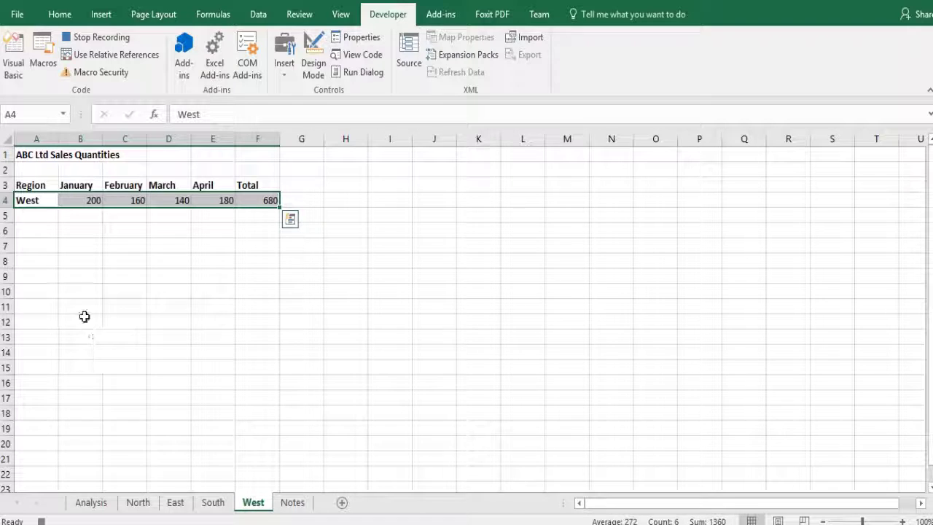
key("ctrl+c")
left_click(91, 502)
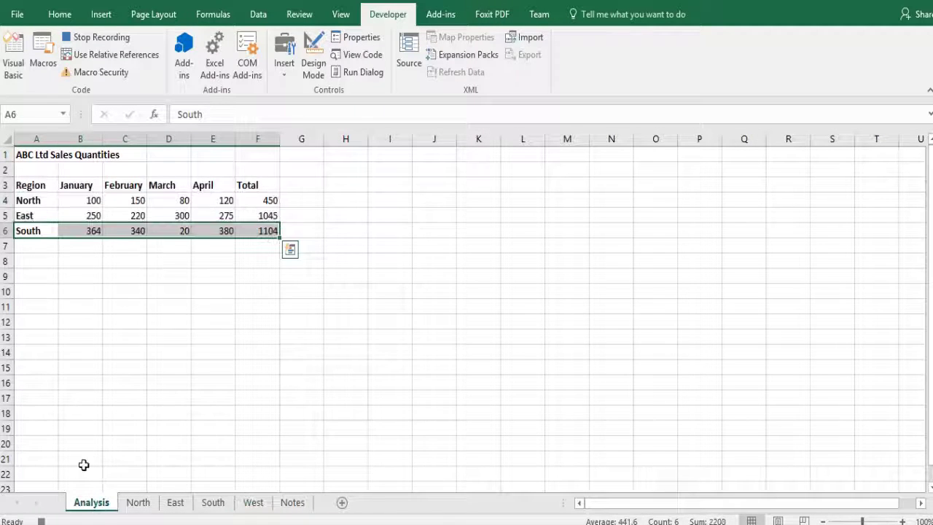
left_click(22, 245)
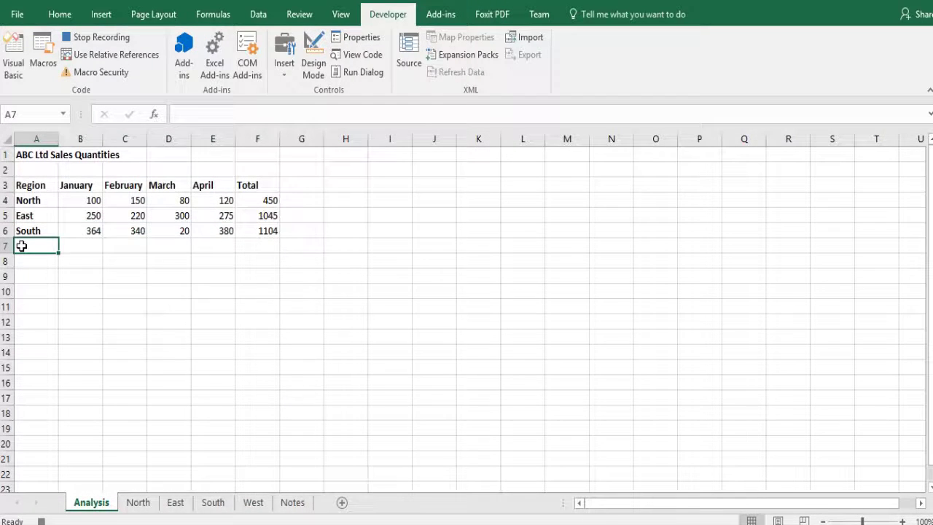
key("ctrl+v")
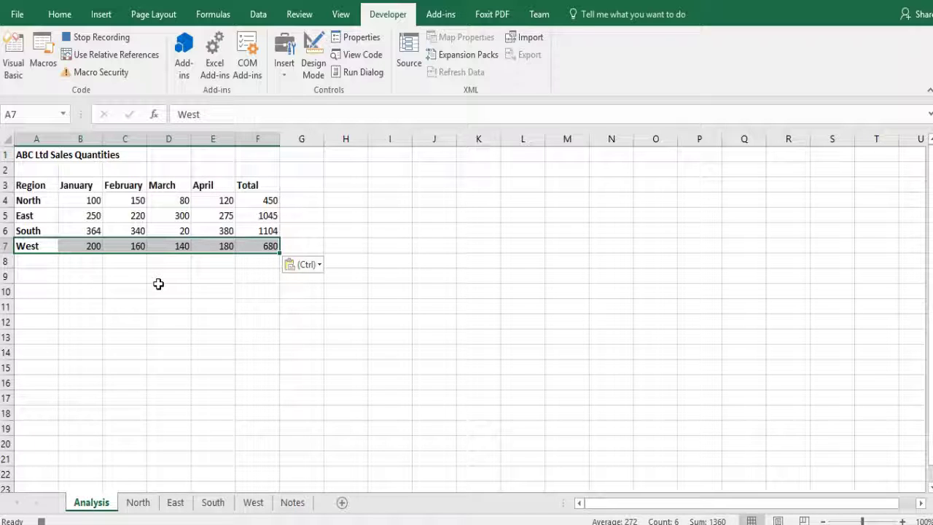
- Sort the sales table A3:F7 on the Analysis sheet by Total values, Largest to Smallest, treating row 3 as headers
left_click(38, 186)
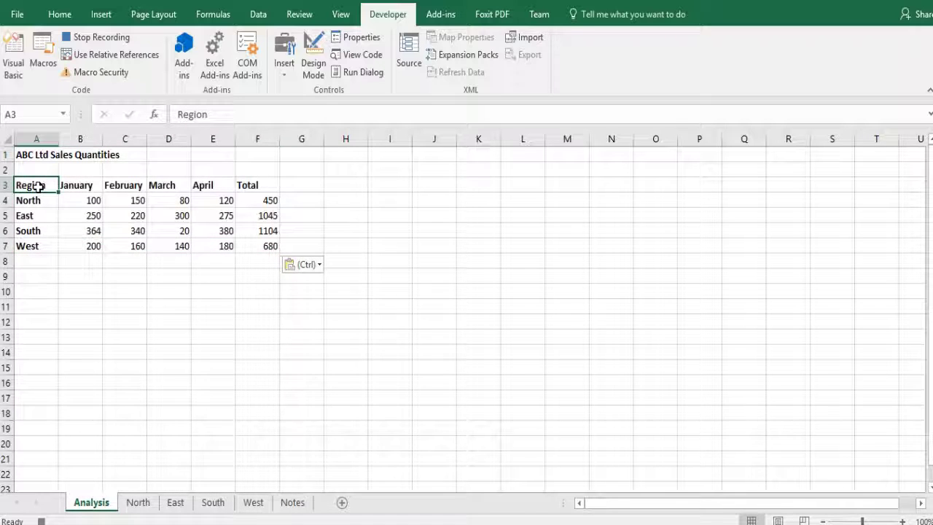
key("shift+Right")
key("shift+Right")
key("shift+Right")
key("shift+Right")
key("shift+Right")
key("shift+Down")
key("shift+Down")
key("shift+Down")
key("shift+Down")
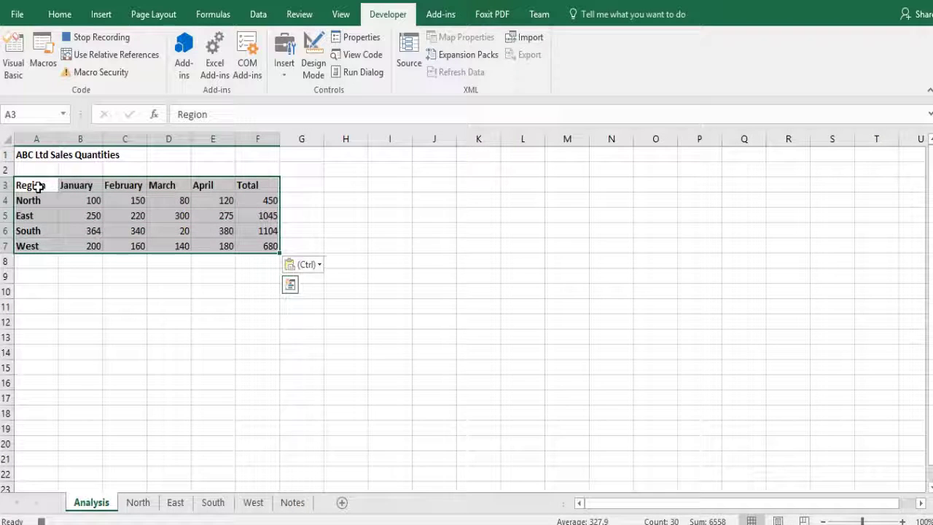
left_click(257, 15)
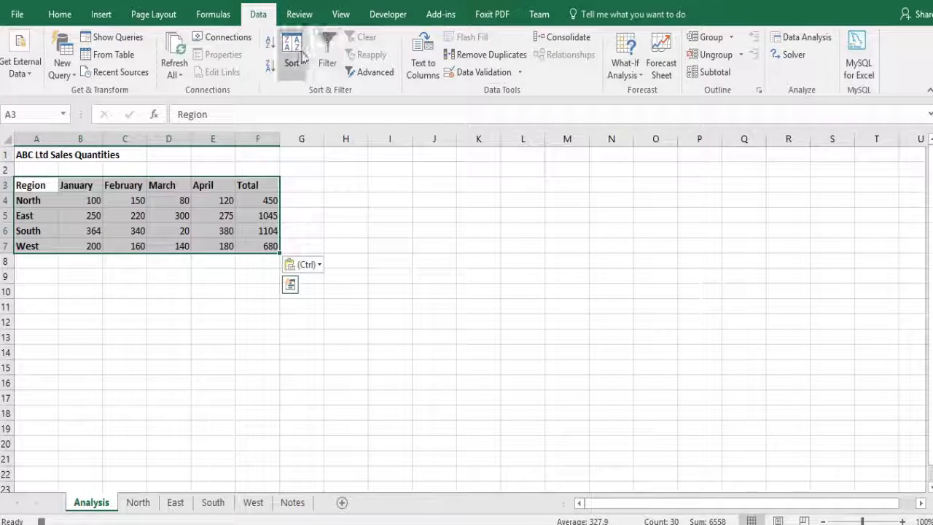
left_click(294, 56)
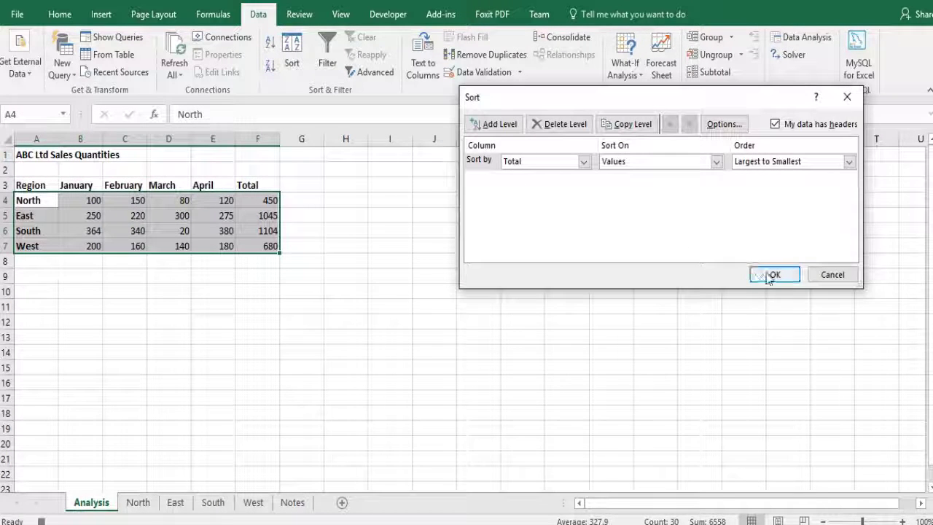
left_click(772, 274)
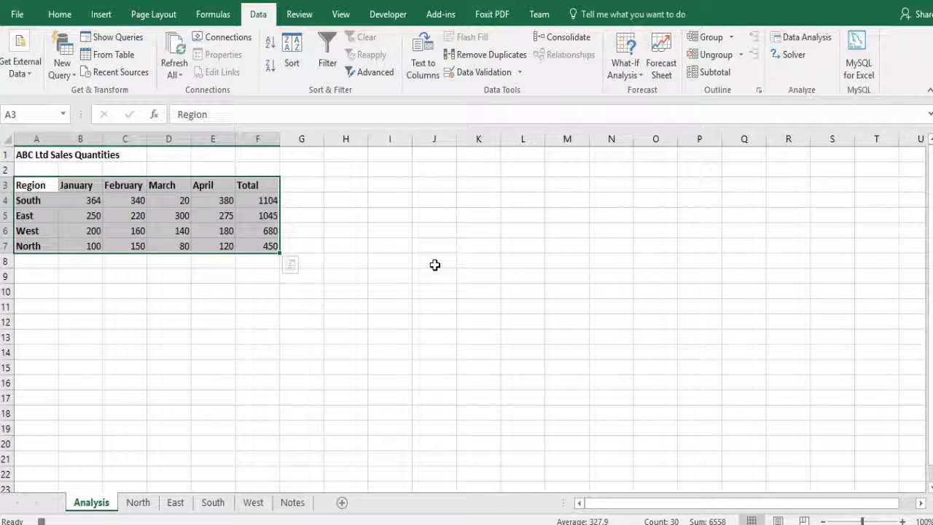
left_click(304, 199)
left_click(267, 199)
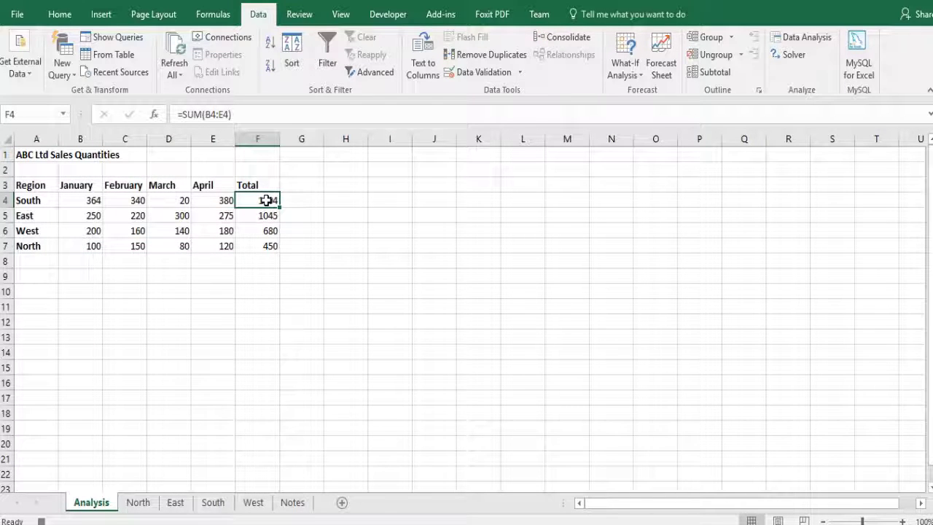
- Insert a 3-D clustered column chart of the sorted sales table A3:F7 on the Analysis sheet
left_click(40, 190)
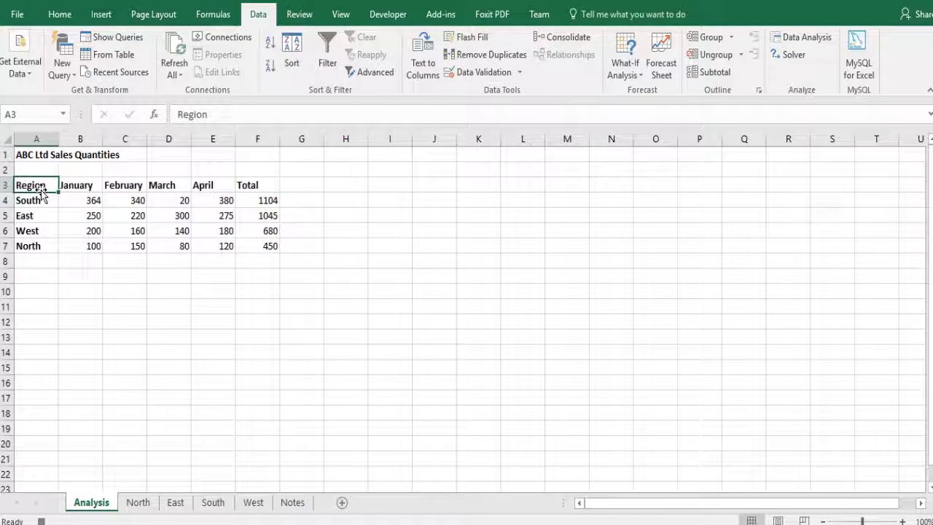
key("shift+Right")
key("shift+Right")
key("shift+Right")
key("shift+Right")
key("shift+Right")
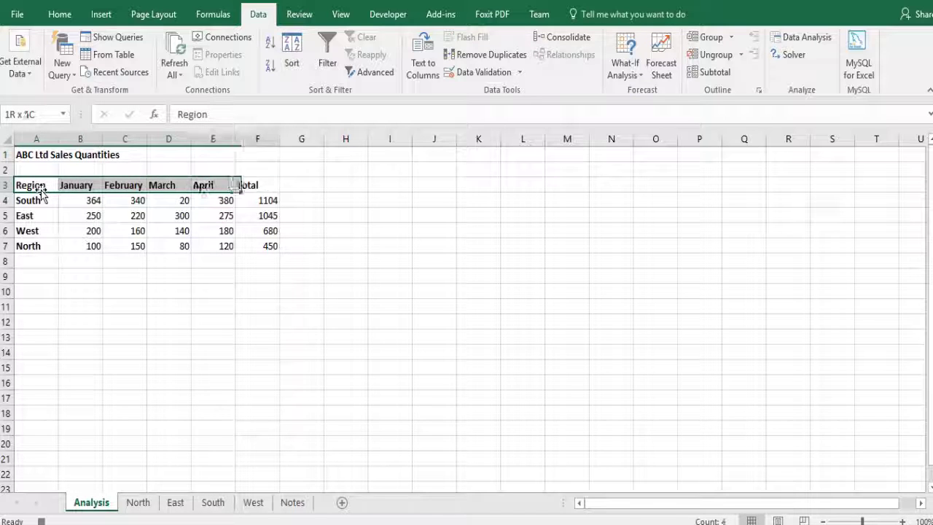
key("shift+Down")
key("shift+Down")
key("shift+Down")
key("shift+Down")
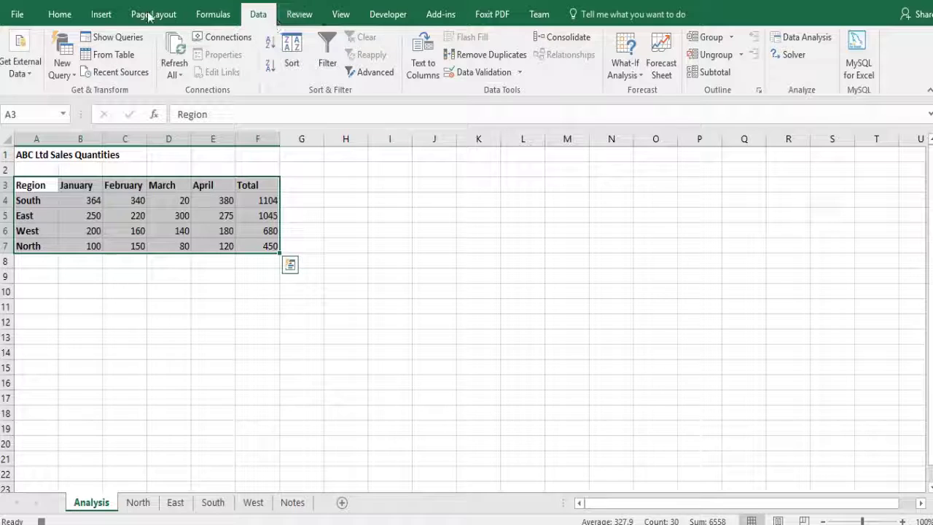
left_click(101, 14)
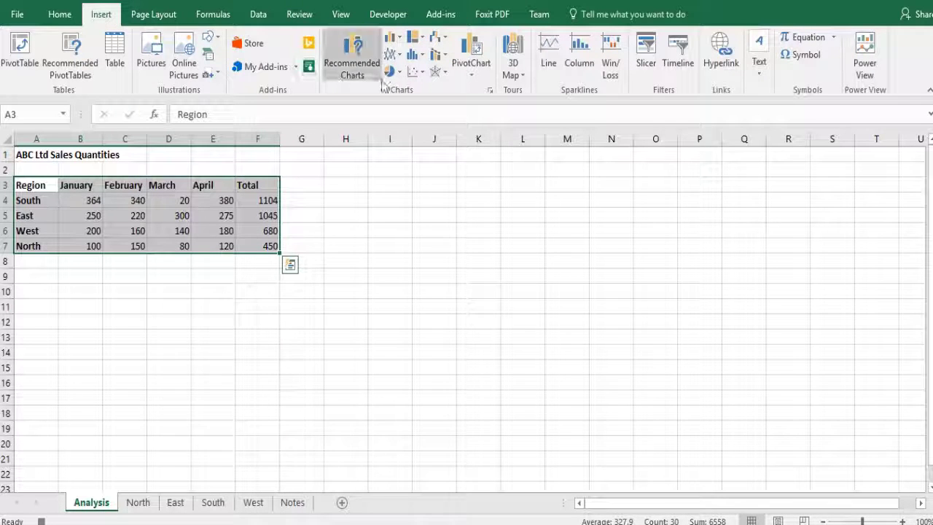
left_click(391, 36)
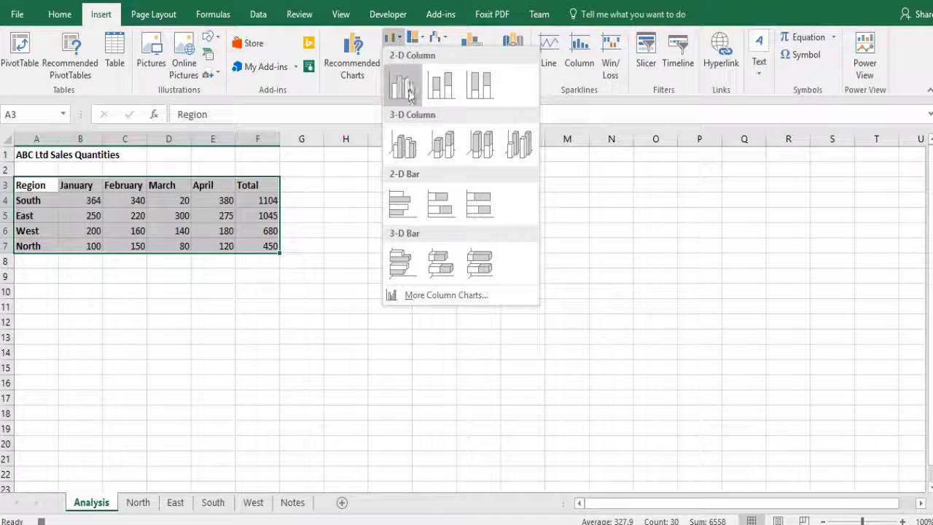
left_click(402, 147)
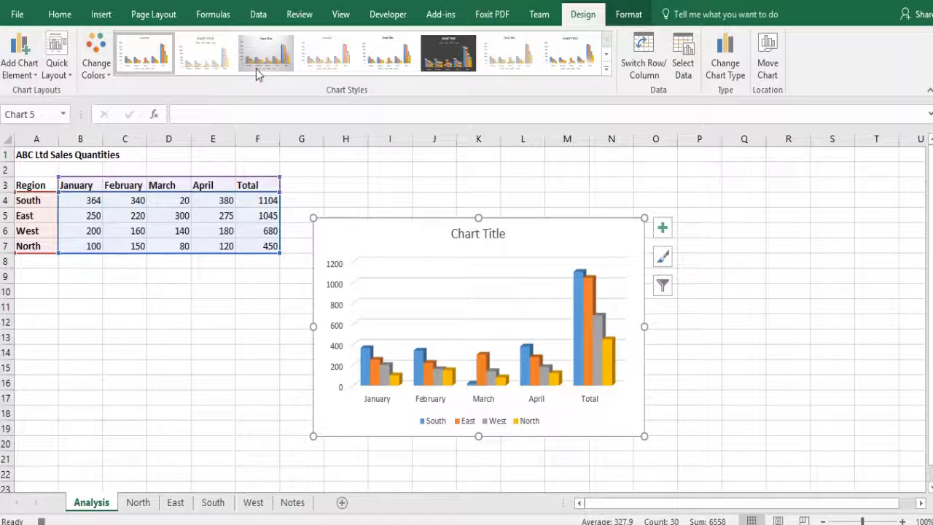
- Stop recording the Sales_By_Region macro
left_click(389, 16)
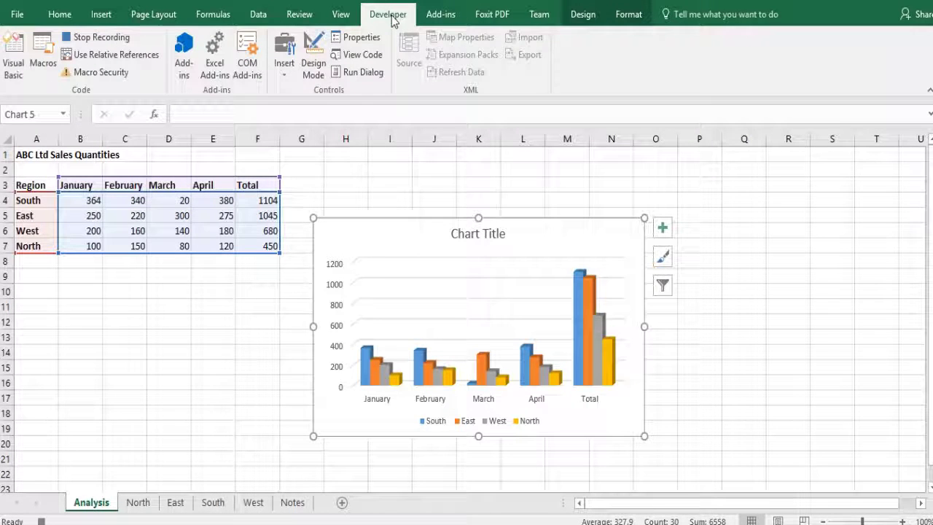
left_click(113, 40)
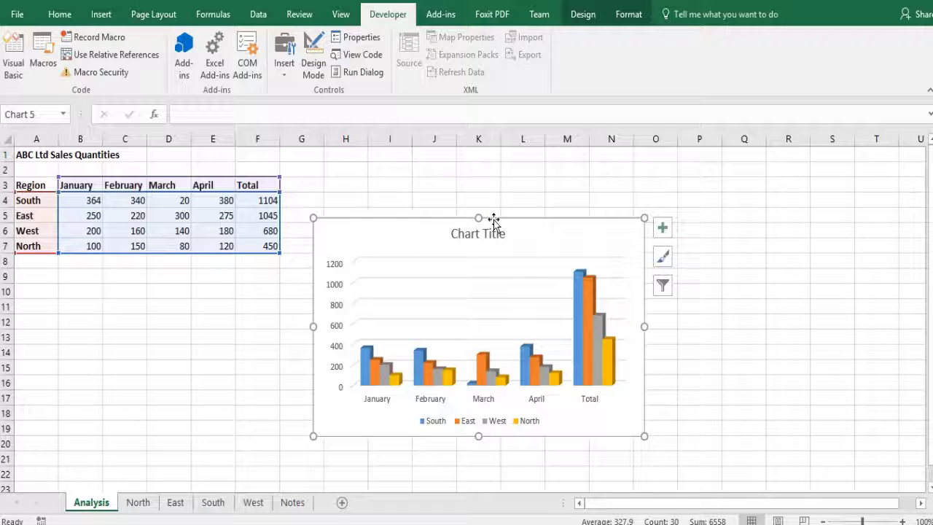
- Delete the column chart and clear the contents of A1:G8 on the Analysis sheet
key("Delete")
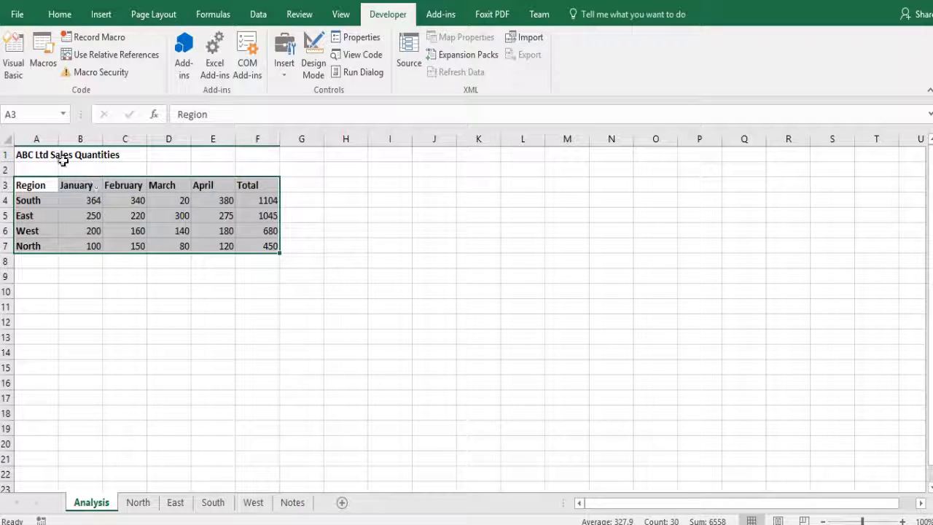
left_click_drag(22, 155, 290, 261)
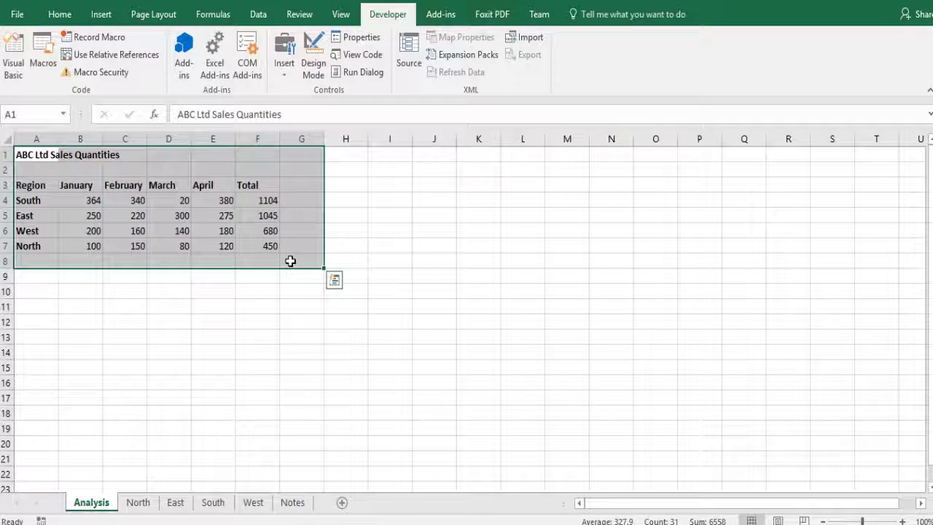
key("Delete")
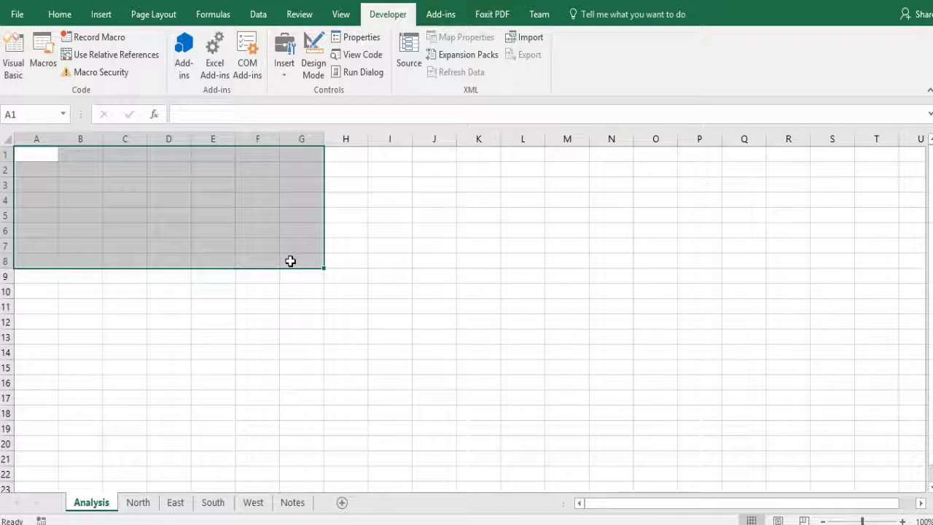
- Run the Sales_By_Region macro starting from the North sheet
left_click(144, 503)
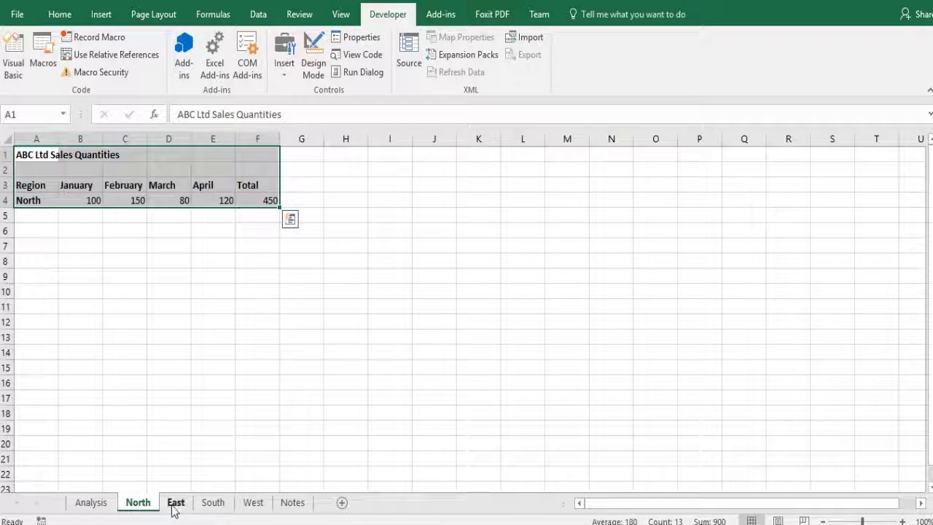
left_click(175, 505)
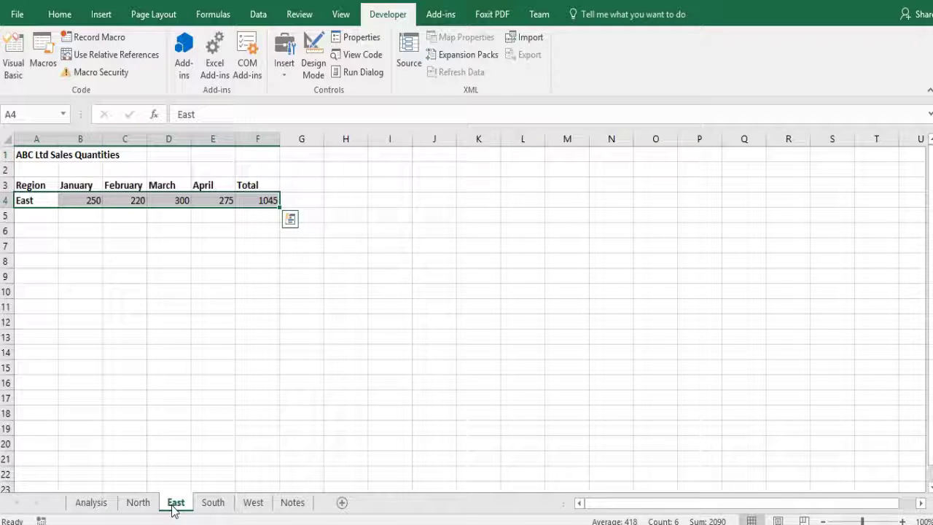
left_click(137, 503)
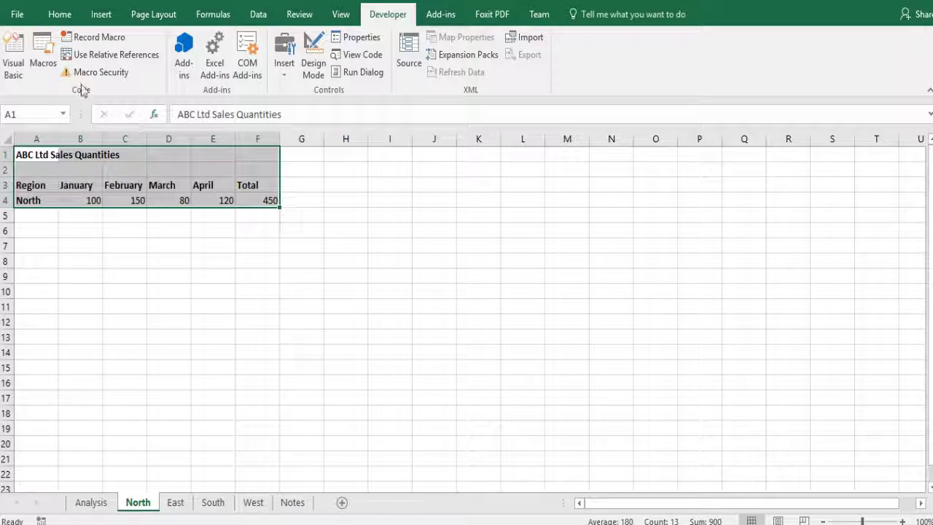
left_click(44, 66)
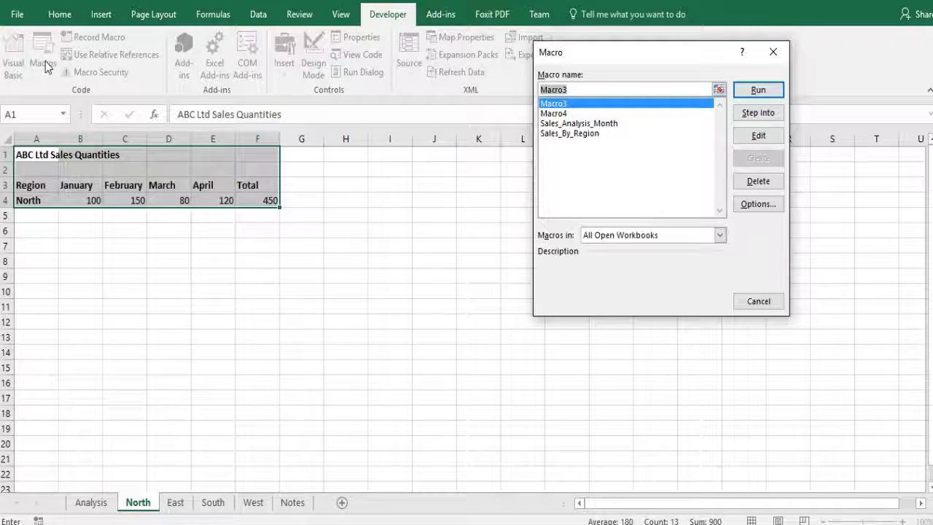
left_click(583, 136)
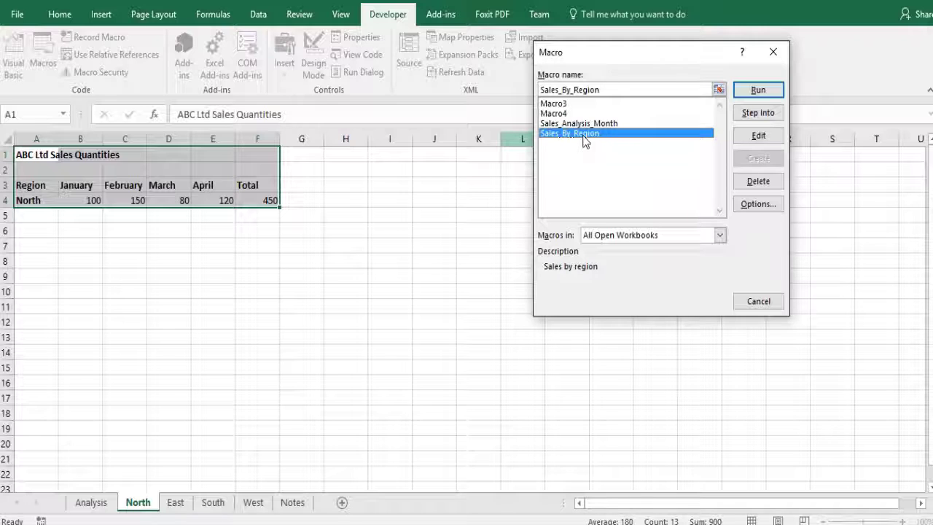
left_click(759, 89)
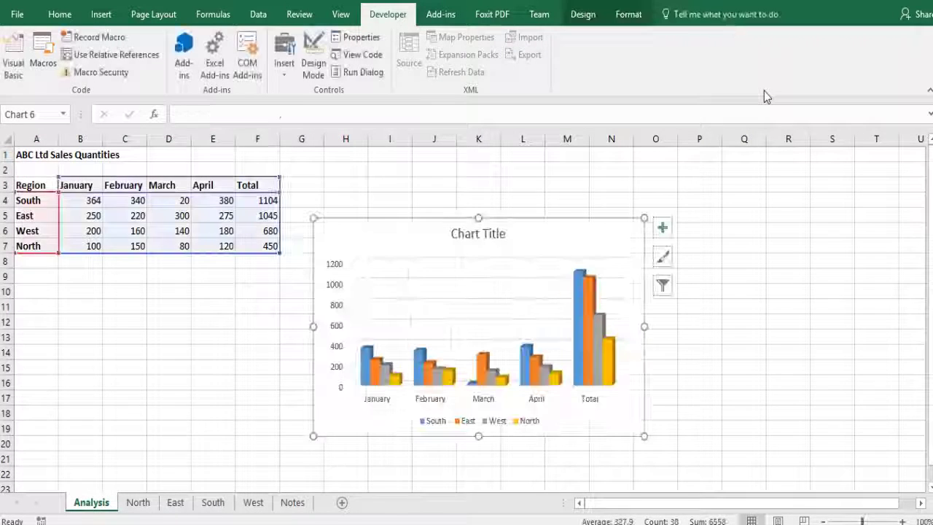